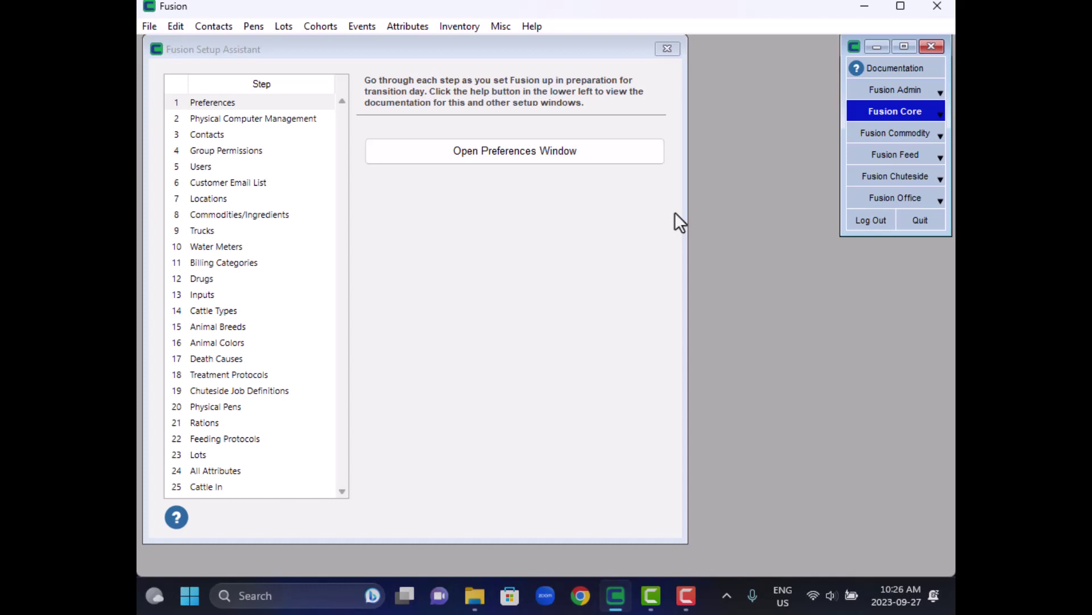
Switch to the Fusion Admin module and open the Preferences window from the Setup Assistant
click(898, 87)
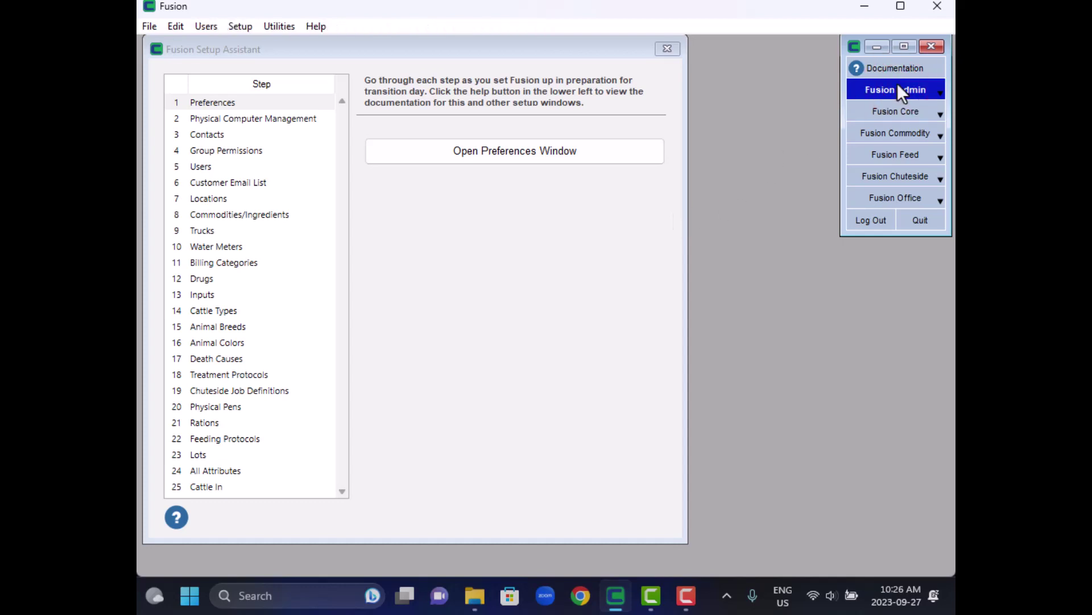
click(239, 26)
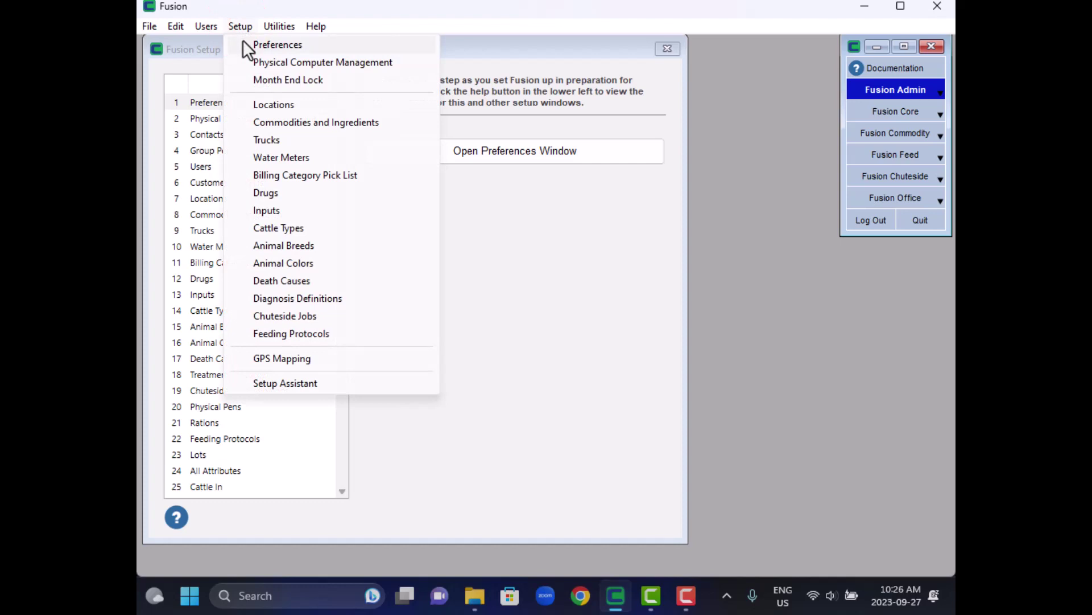
click(578, 374)
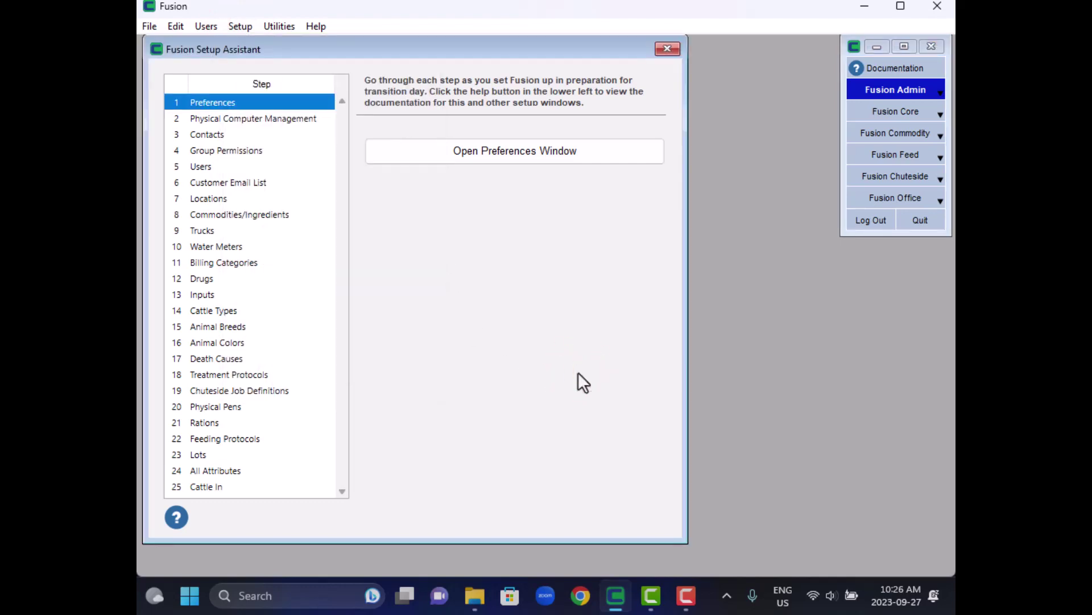
click(551, 155)
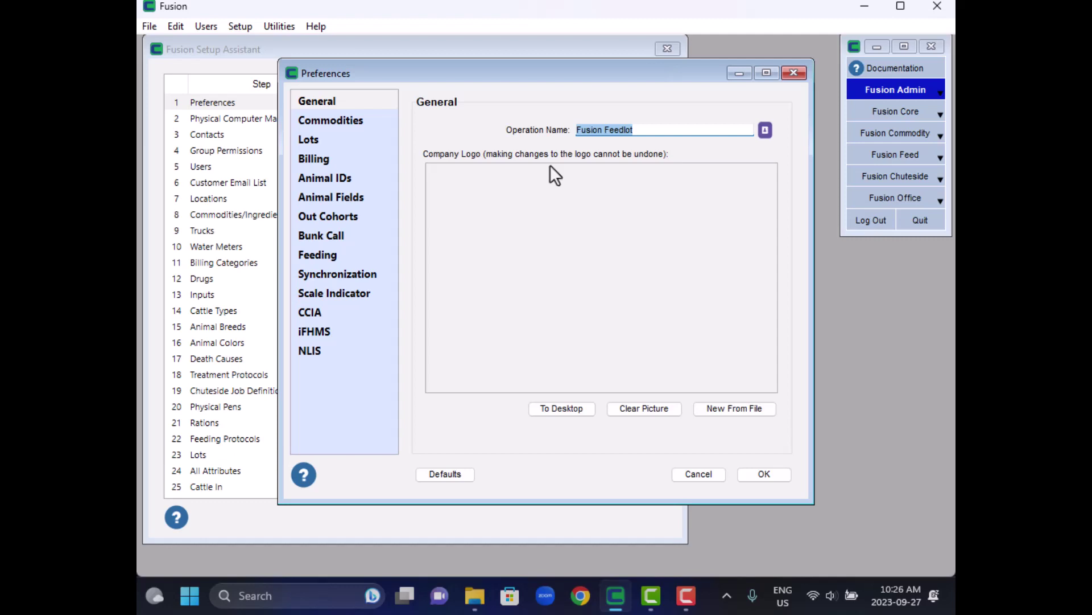
Load the Company Logo file from the Desktop as the company logo in the General preferences
click(765, 128)
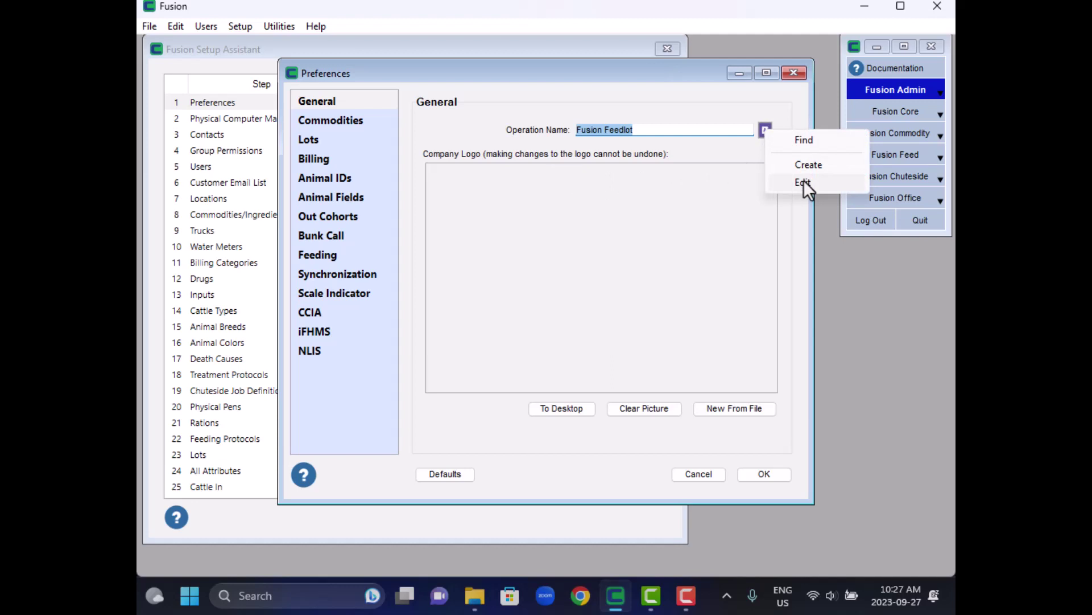
click(677, 180)
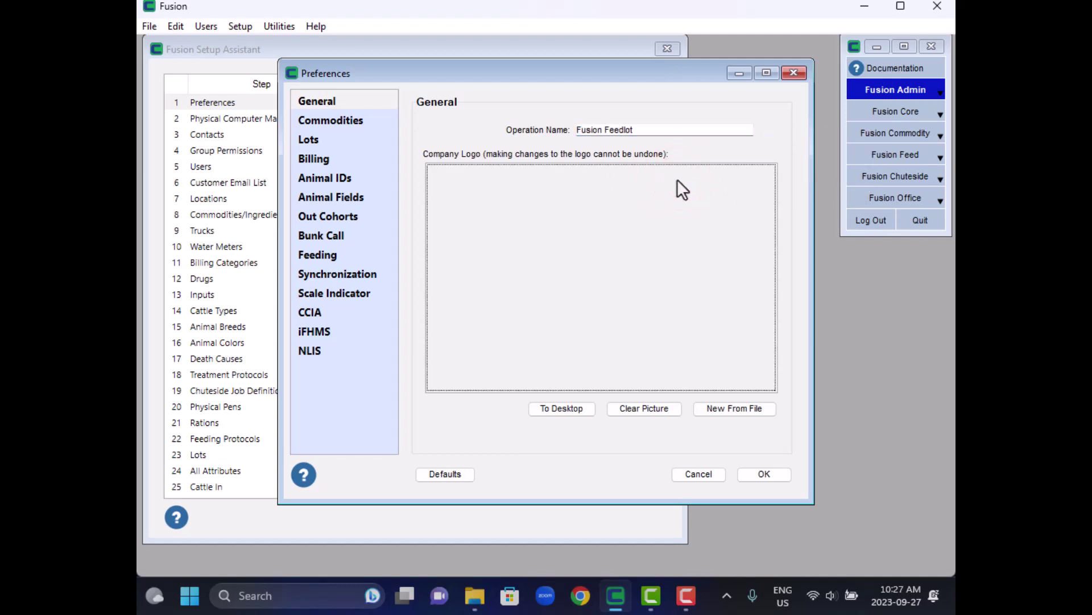
click(734, 408)
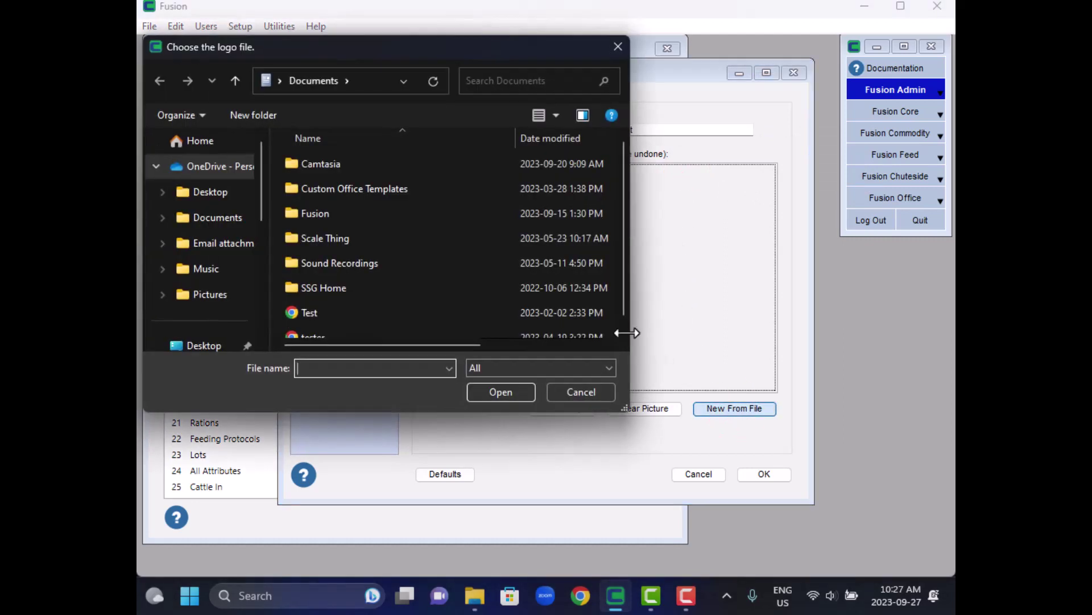
click(209, 343)
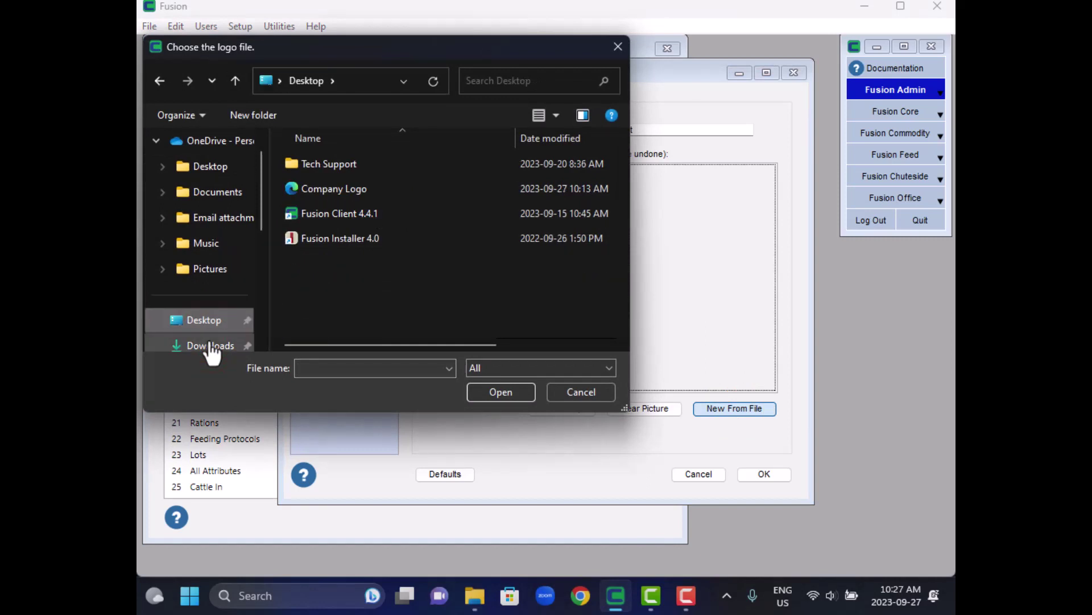
click(330, 191)
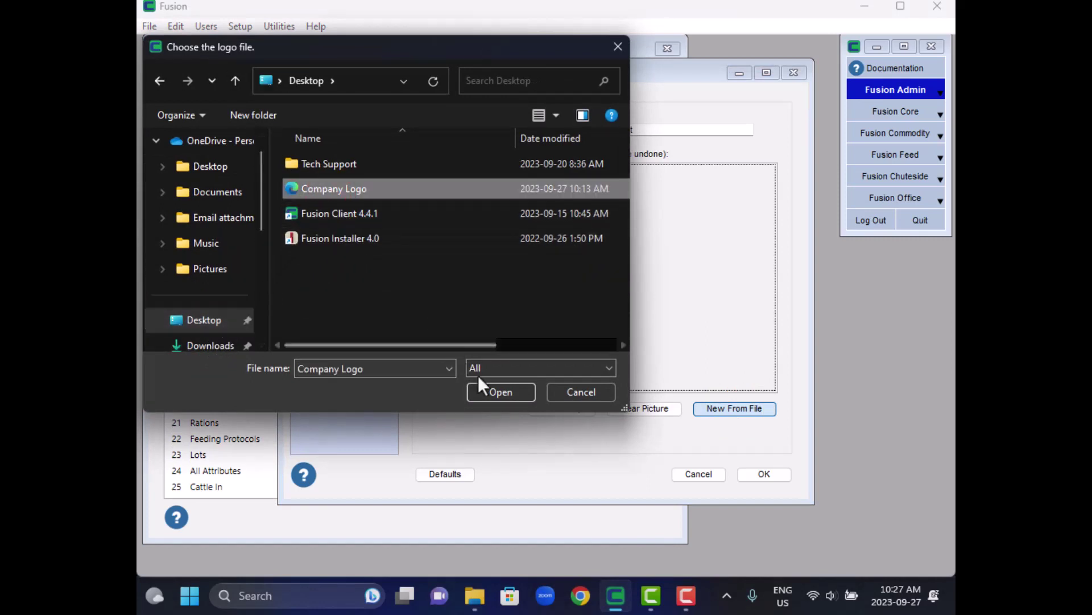
click(490, 391)
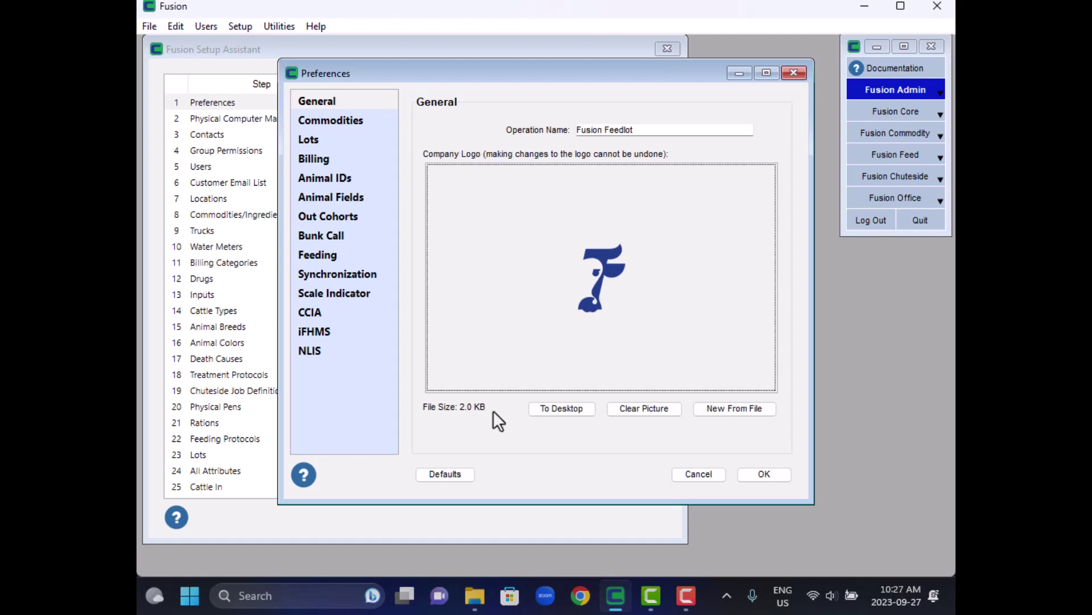
Set the default yardage for new lots to 0.15 per head day in the Lots preferences
click(352, 121)
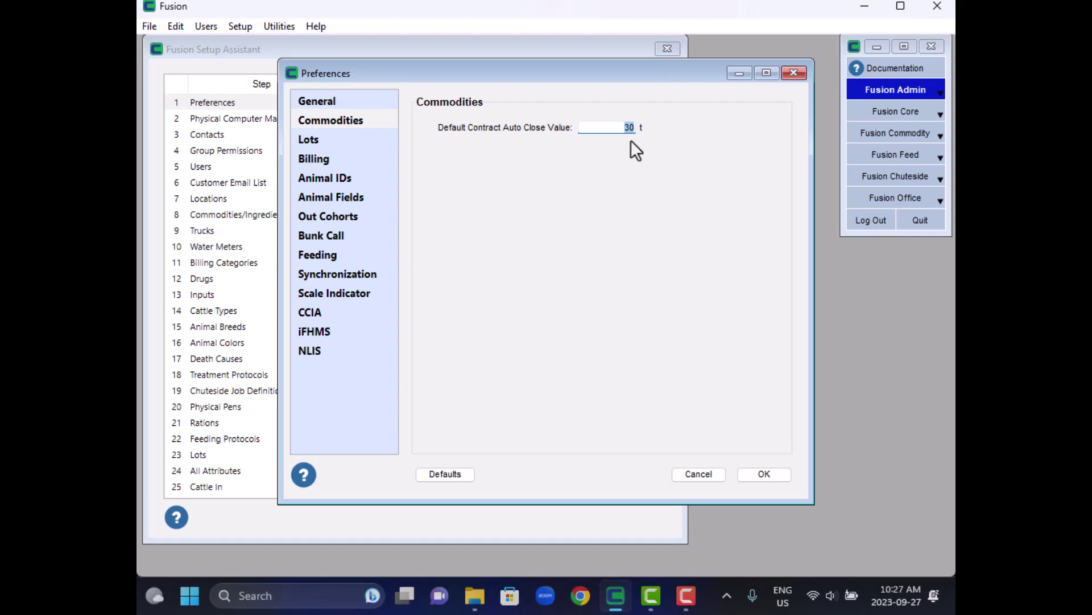
click(321, 139)
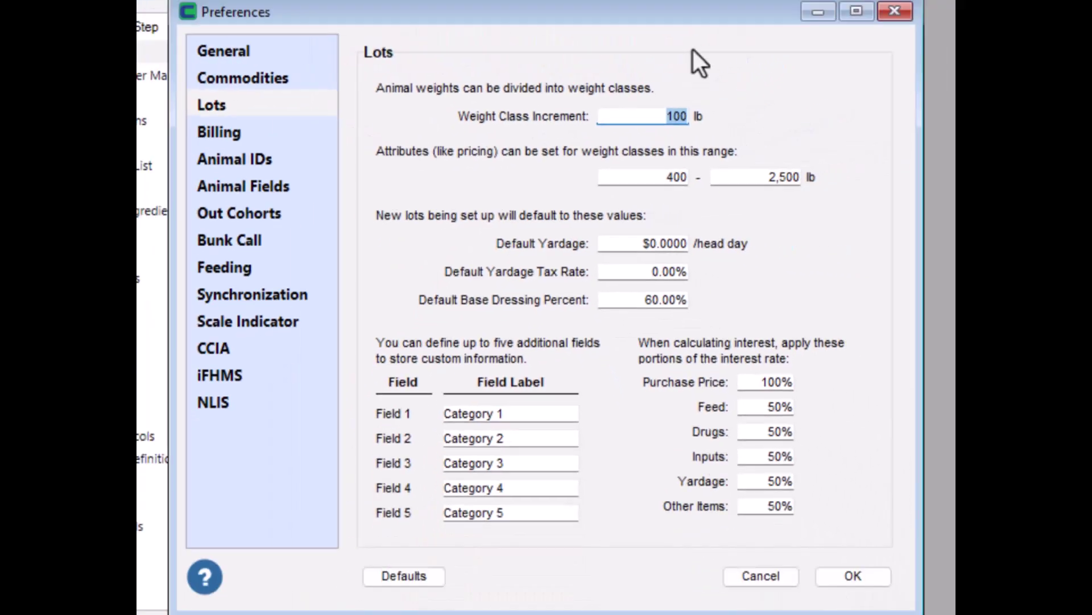
click(703, 254)
text(0.15)
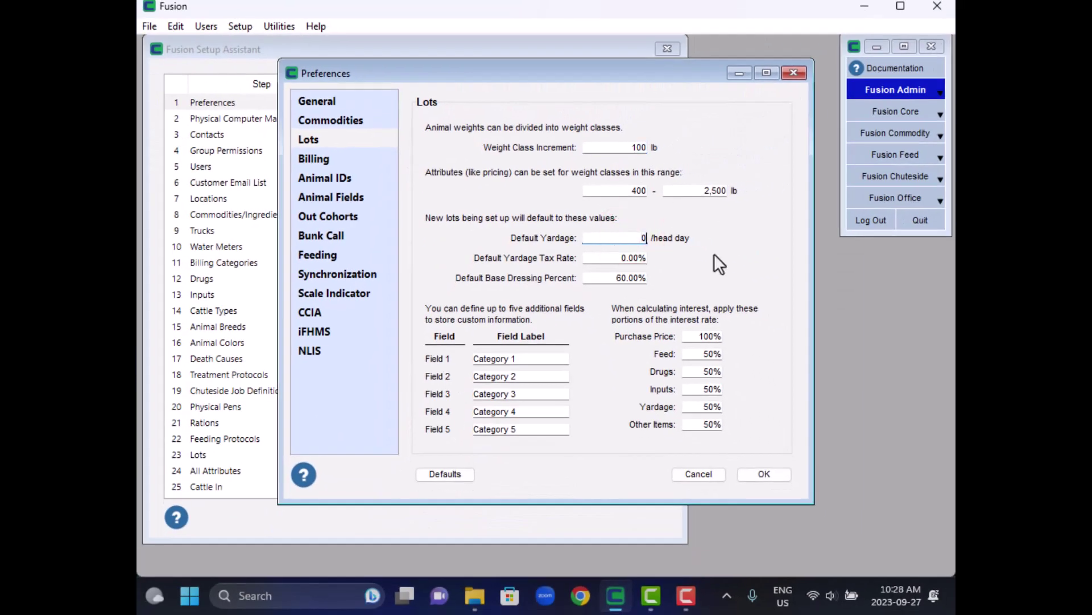
key(Tab)
Set the Billing preferences to bill water separately when billing feed with tempered ingredients
click(320, 157)
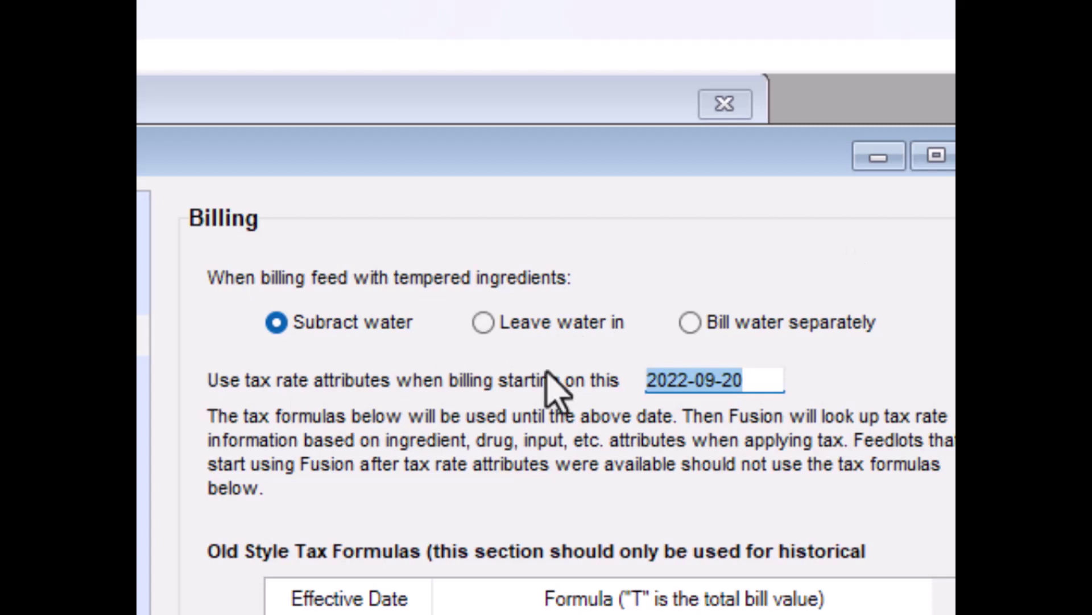
click(274, 324)
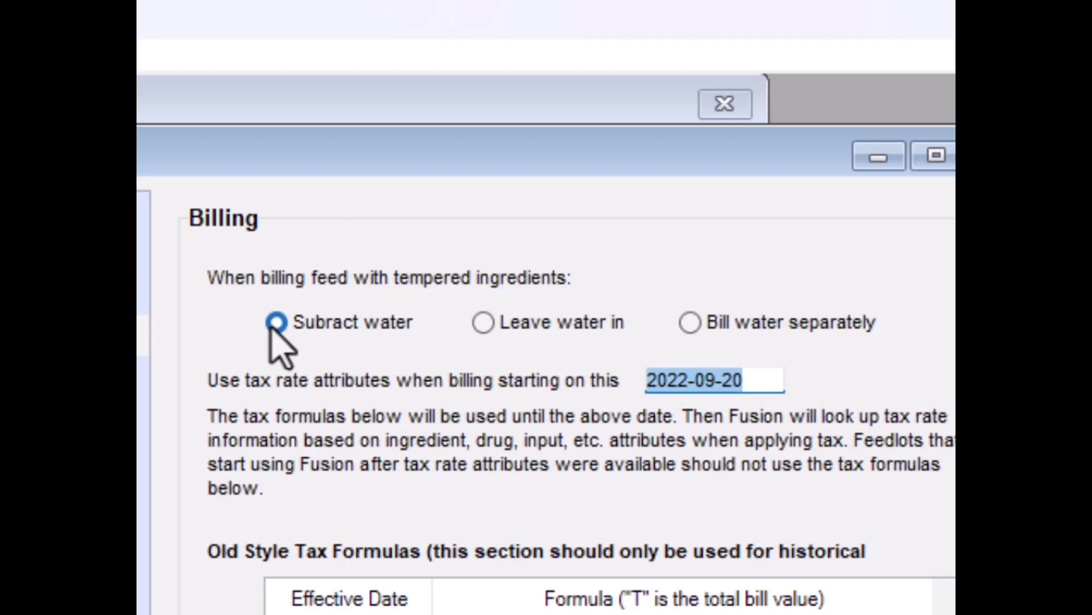
click(481, 327)
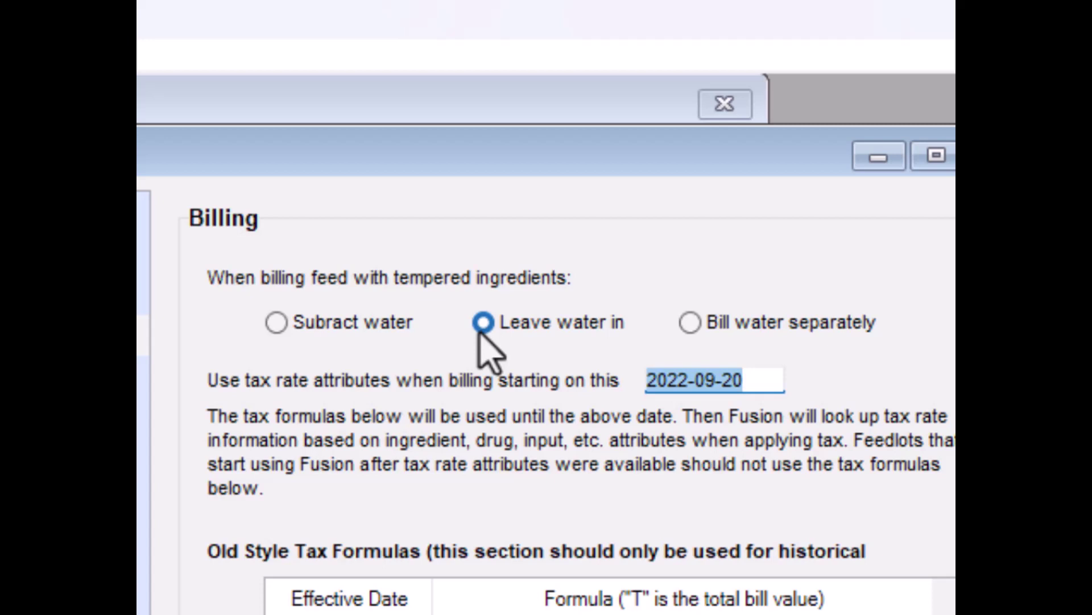
click(687, 332)
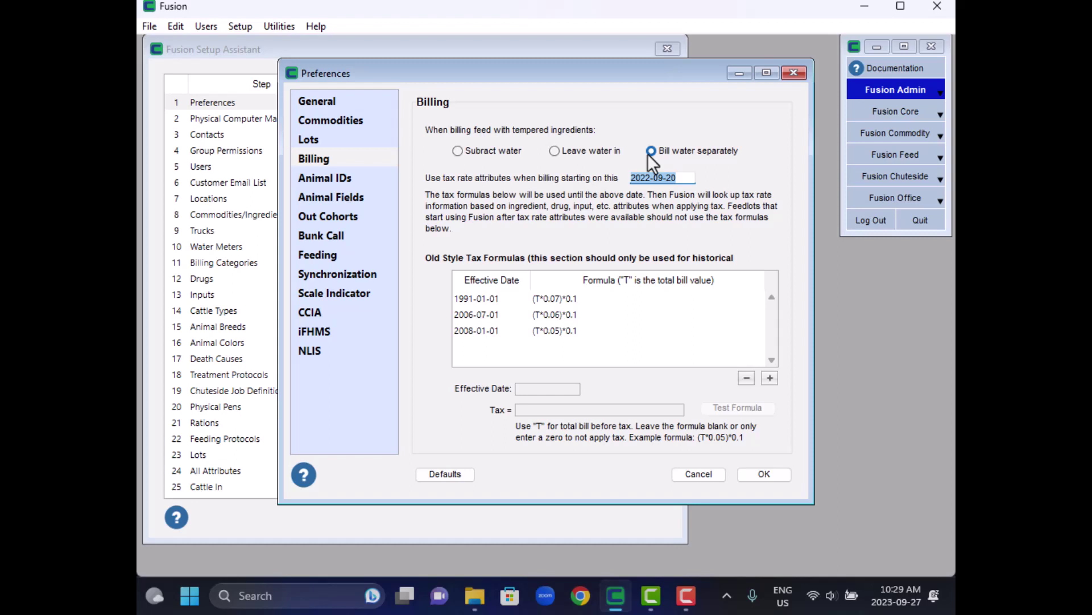
Change the Custom System 1 field label to "Management Tag" in the Animal IDs preferences
click(309, 180)
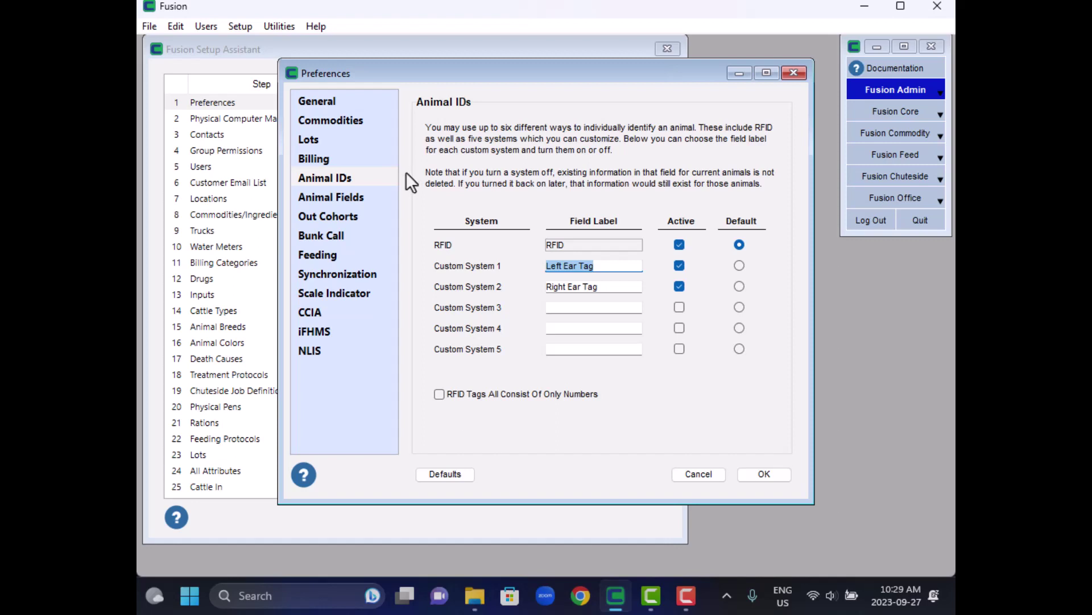
click(611, 267)
drag(612, 267, 542, 268)
text(Management Tag)
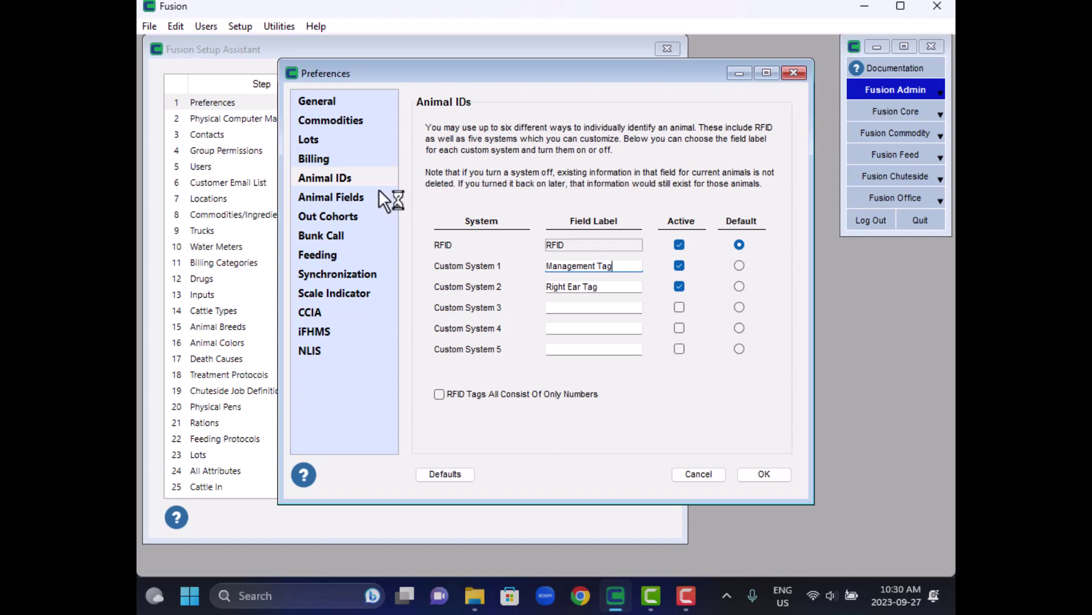
Review the remaining preference pages from Animal Fields through Out Cohorts, Bunk Call, Feeding, Synchronization, Scale Indicator, CCIA and iFHMS to NLIS
click(319, 196)
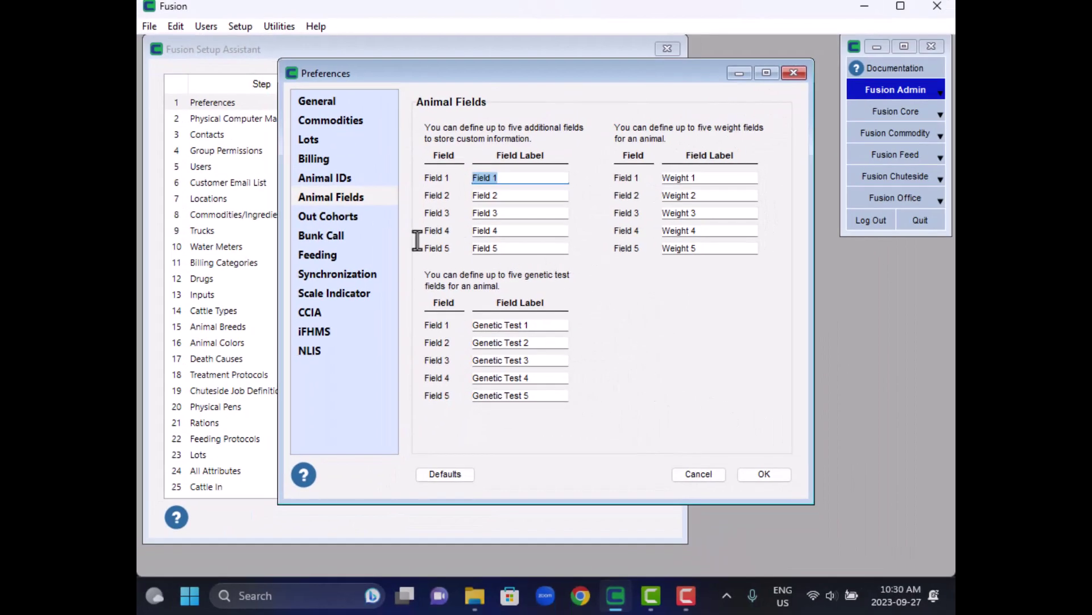
click(344, 216)
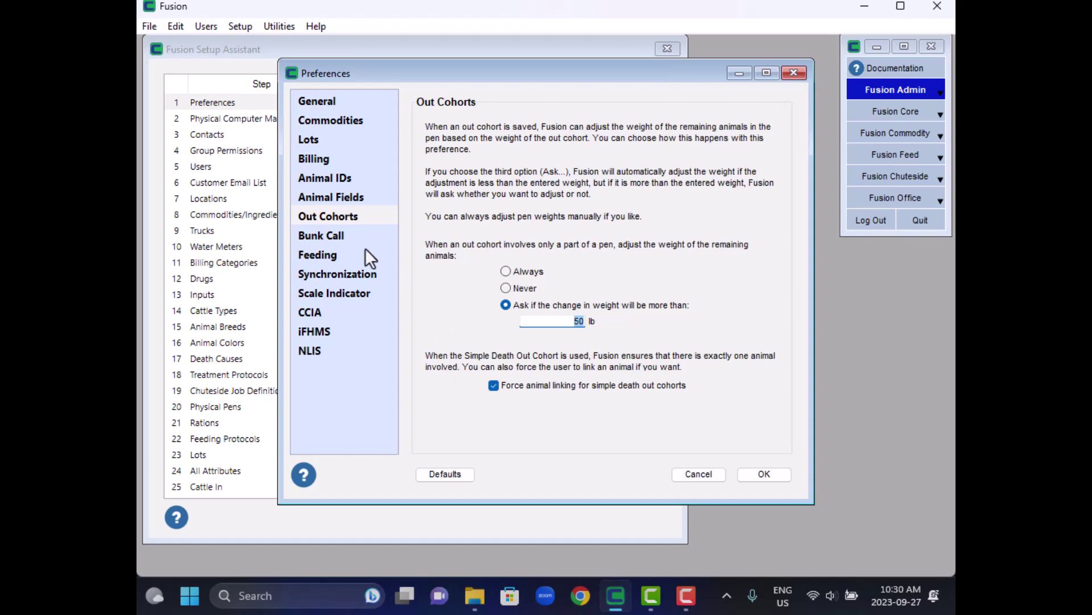
click(350, 235)
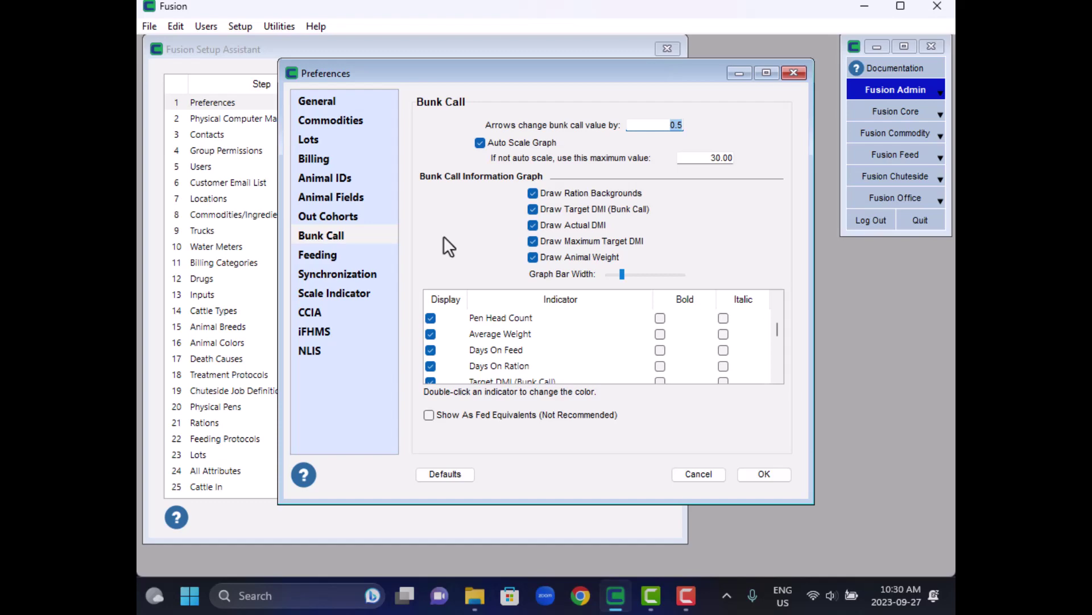
click(342, 254)
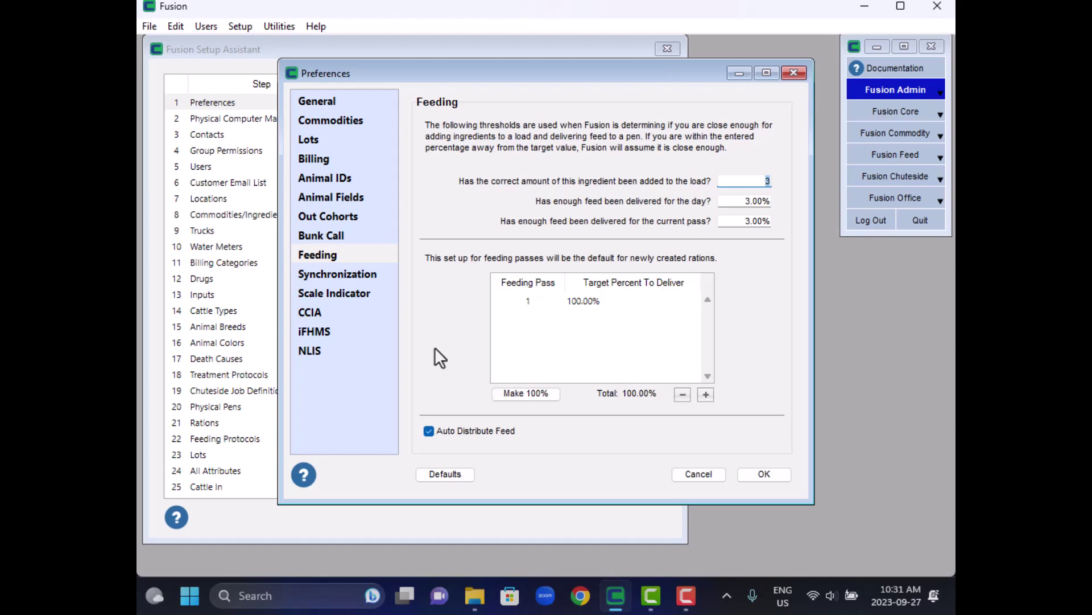
click(380, 279)
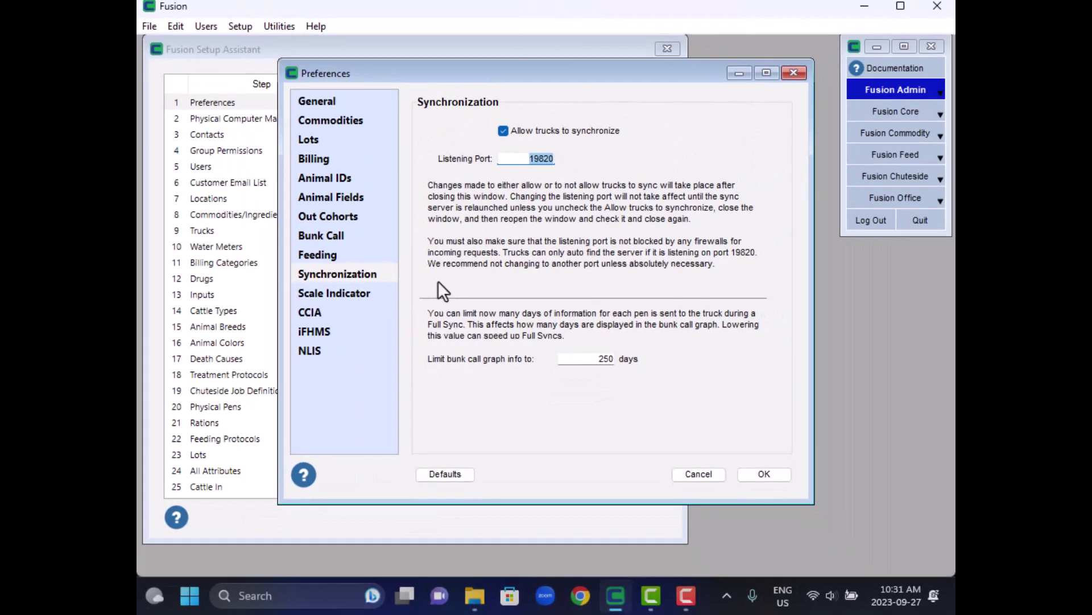
click(379, 297)
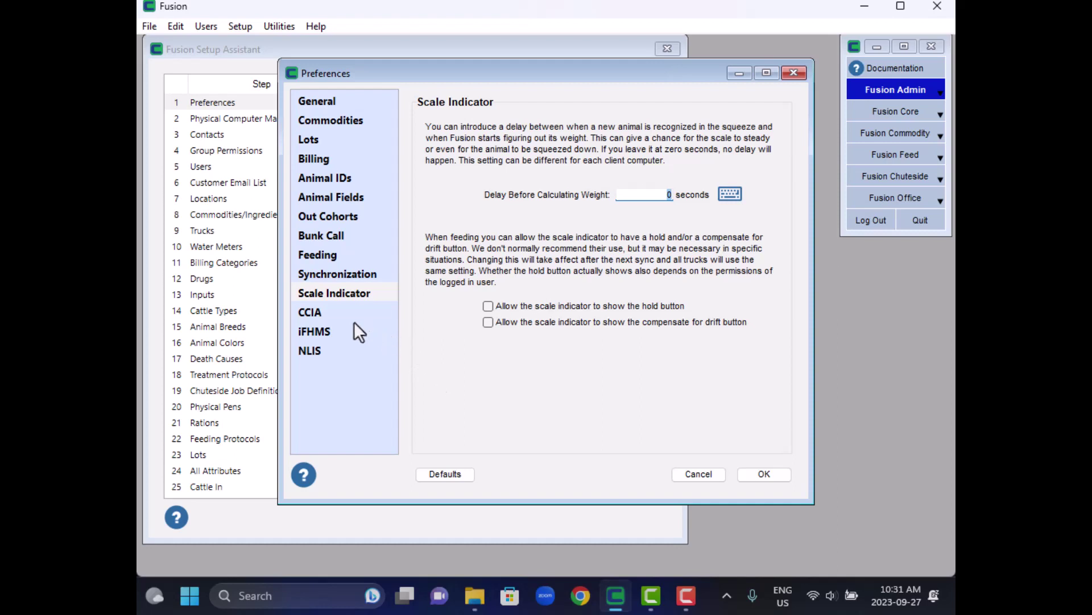
click(308, 311)
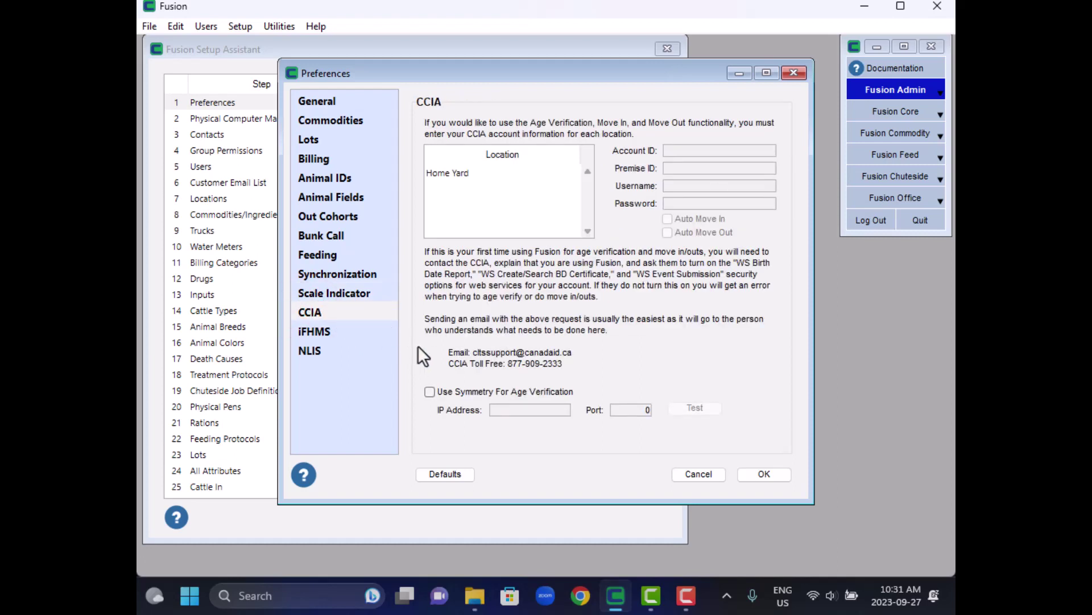
click(343, 334)
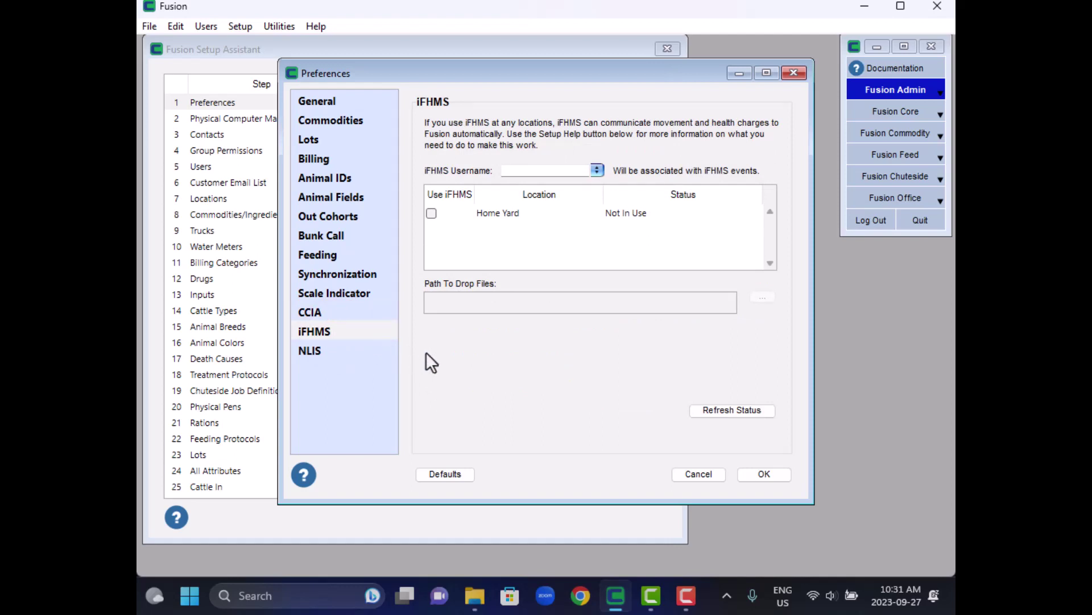
click(347, 351)
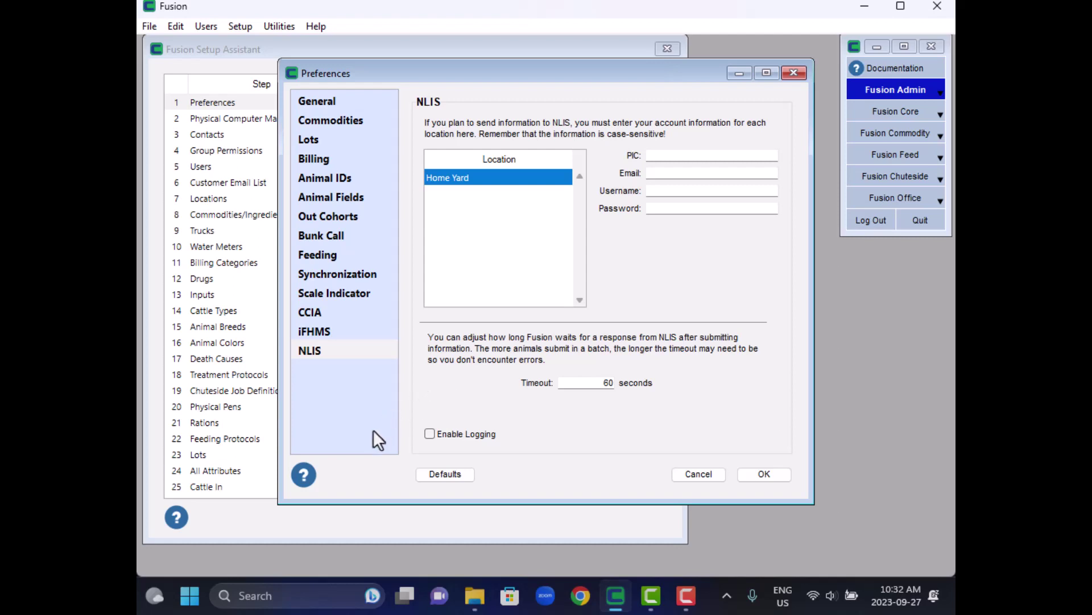
Save the changed preferences and close the Preferences window
click(304, 474)
click(755, 477)
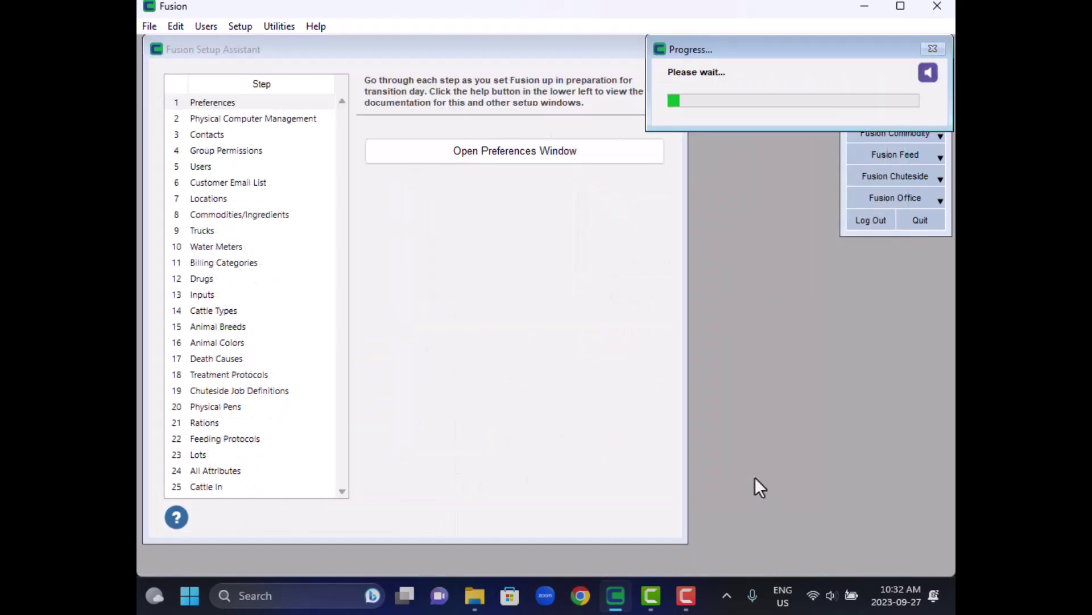